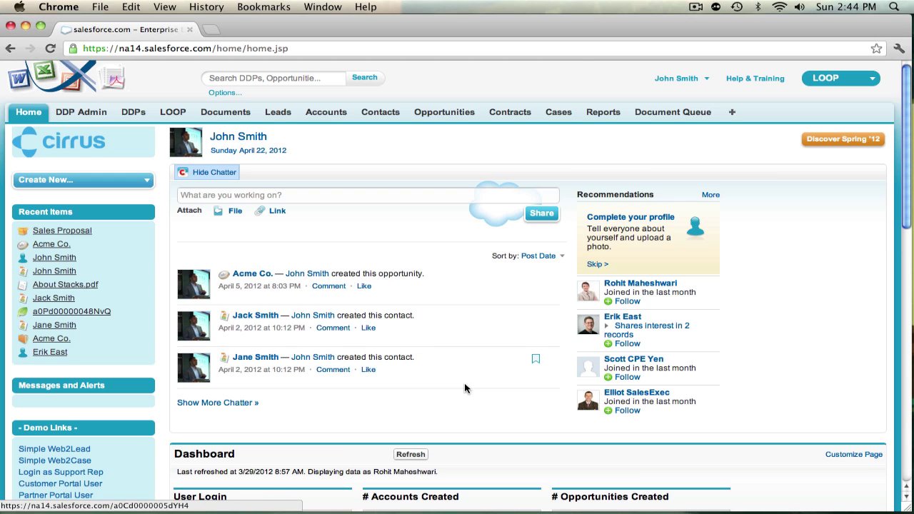
Open the Acme Co. opportunity and review its existing proposal attachment under Notes & Attachments
{"action": "left_click", "coordinate": [48, 247]}
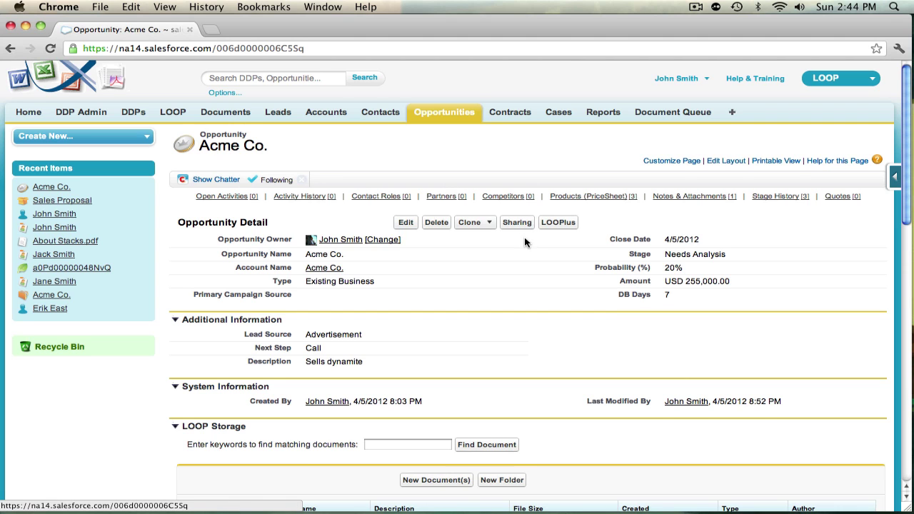
{"action": "scroll", "coordinate": [524, 242], "scroll_direction": "down", "scroll_amount": 8}
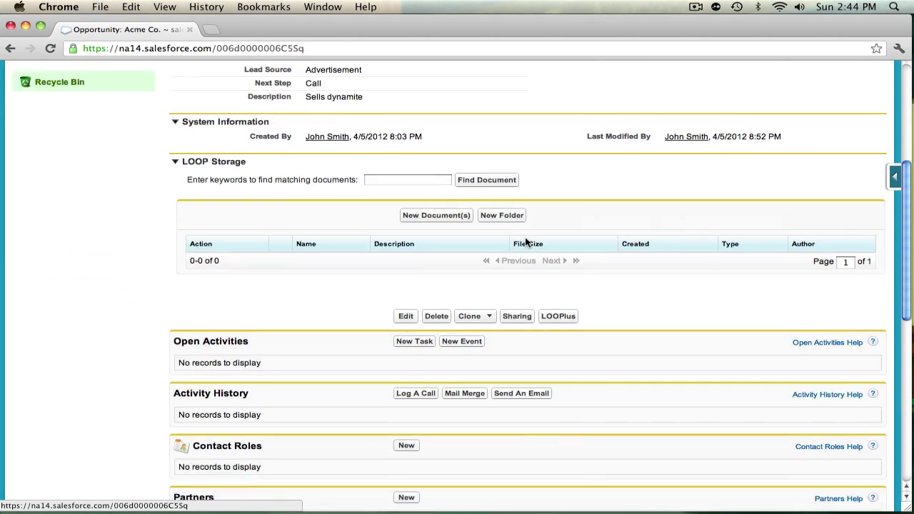
{"action": "scroll", "coordinate": [525, 243], "scroll_direction": "down", "scroll_amount": 10}
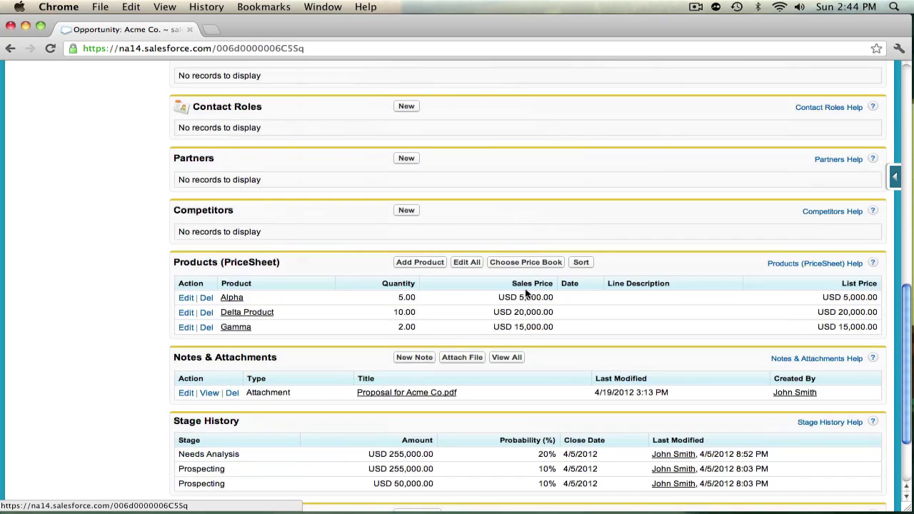
{"action": "scroll", "coordinate": [239, 325], "scroll_direction": "down", "scroll_amount": 1}
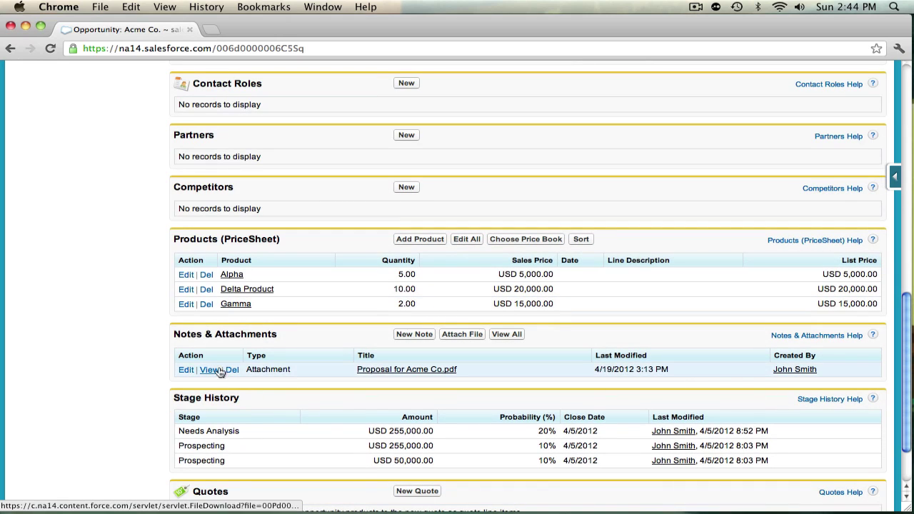
{"action": "scroll", "coordinate": [275, 368], "scroll_direction": "up", "scroll_amount": 19}
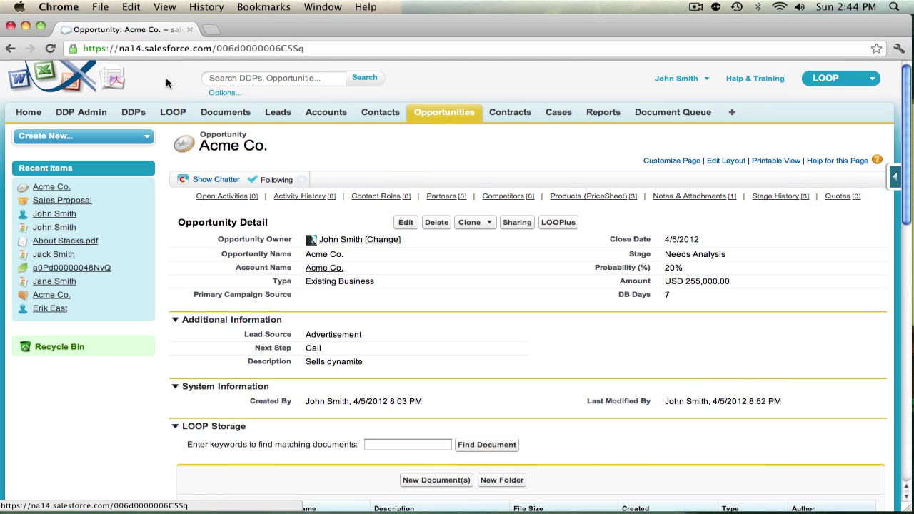
Open the Sales Proposal DDP from the DDPs list and start a new Attach-type delivery option
{"action": "left_click", "coordinate": [134, 113]}
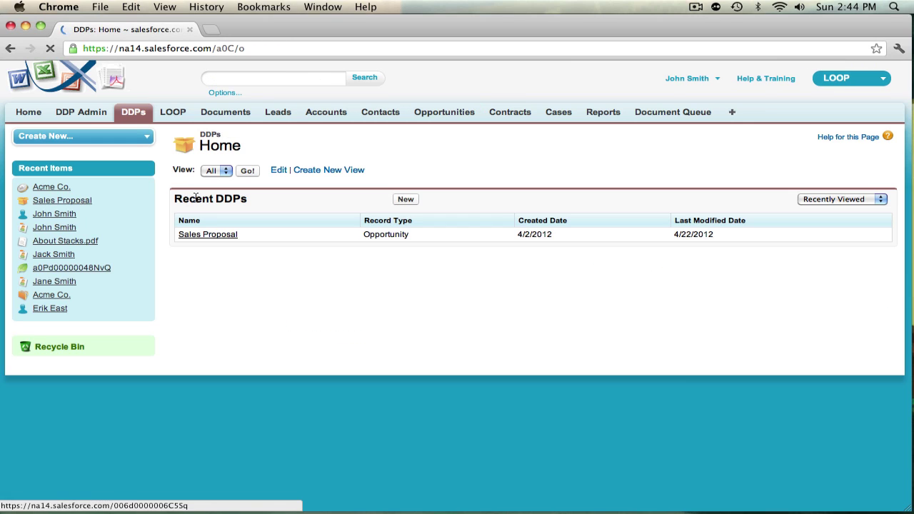
{"action": "left_click", "coordinate": [230, 236]}
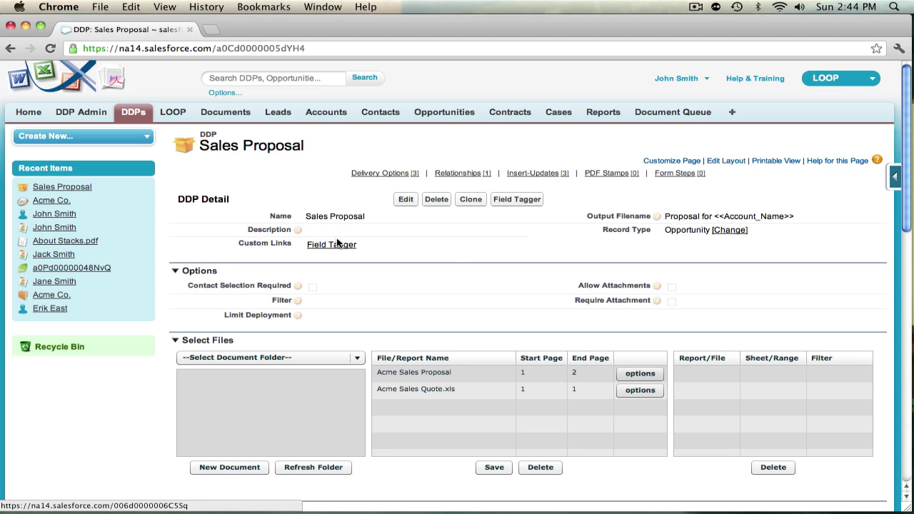
{"action": "scroll", "coordinate": [342, 240], "scroll_direction": "down", "scroll_amount": 1}
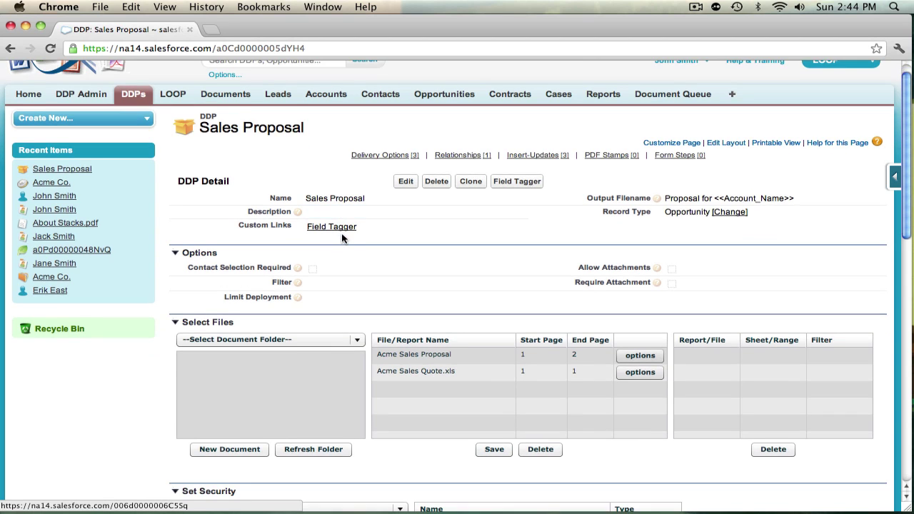
{"action": "scroll", "coordinate": [341, 238], "scroll_direction": "down", "scroll_amount": 10}
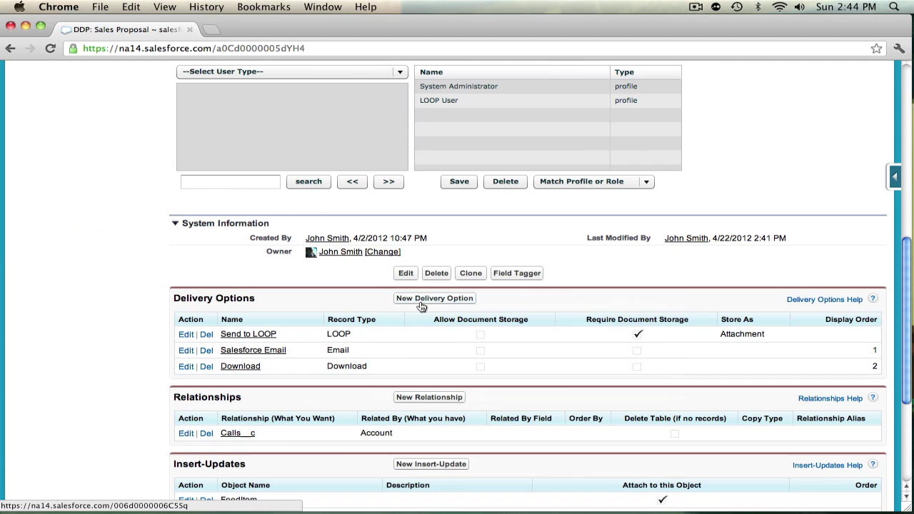
{"action": "left_click", "coordinate": [463, 298]}
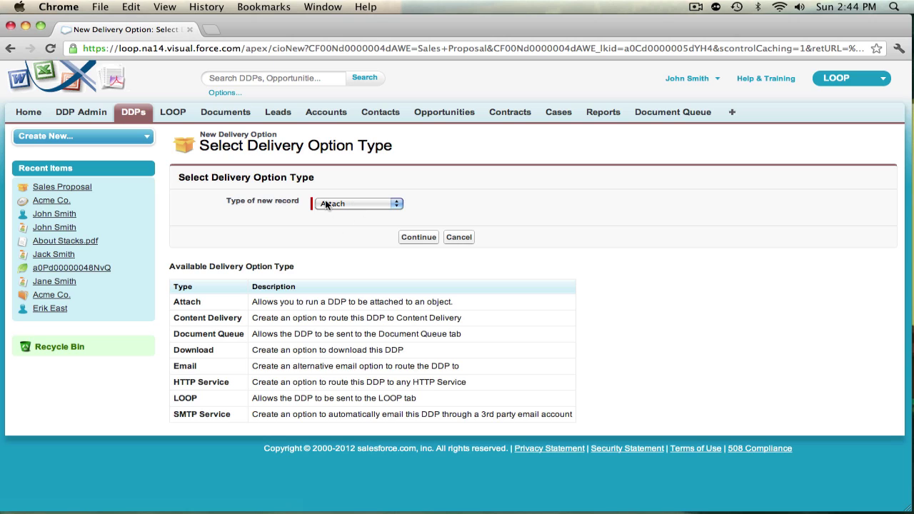
Name the delivery option 'Salesforce Attachment' with PDF output, stored as an Attachment
{"action": "left_click", "coordinate": [419, 239]}
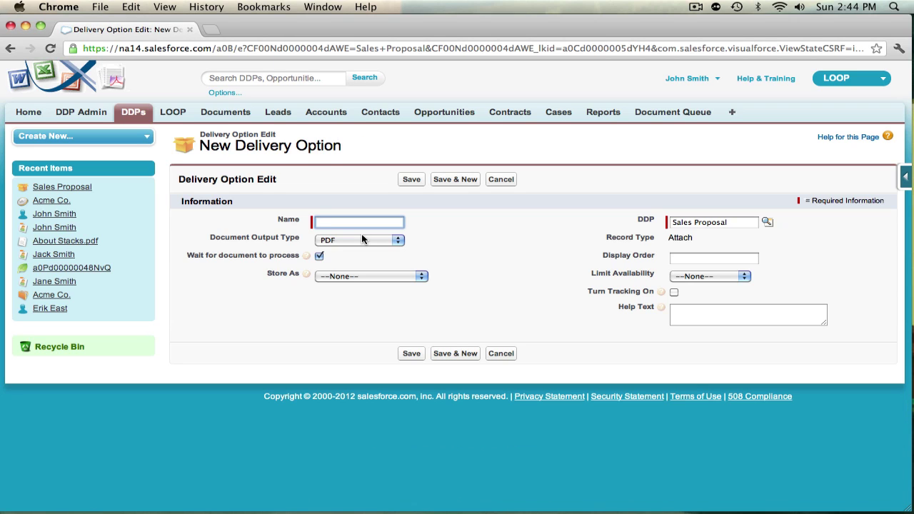
{"action": "type", "text": "Salesf"}
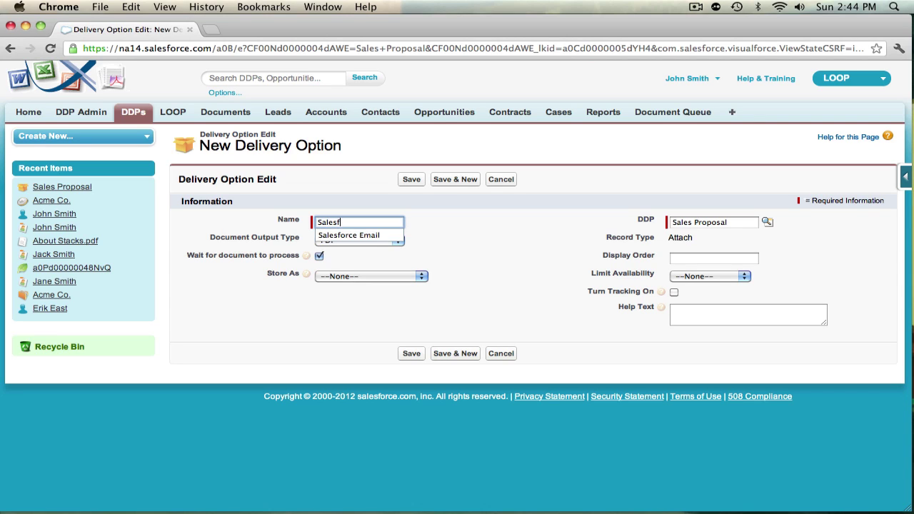
{"action": "type", "text": "orce Attachment"}
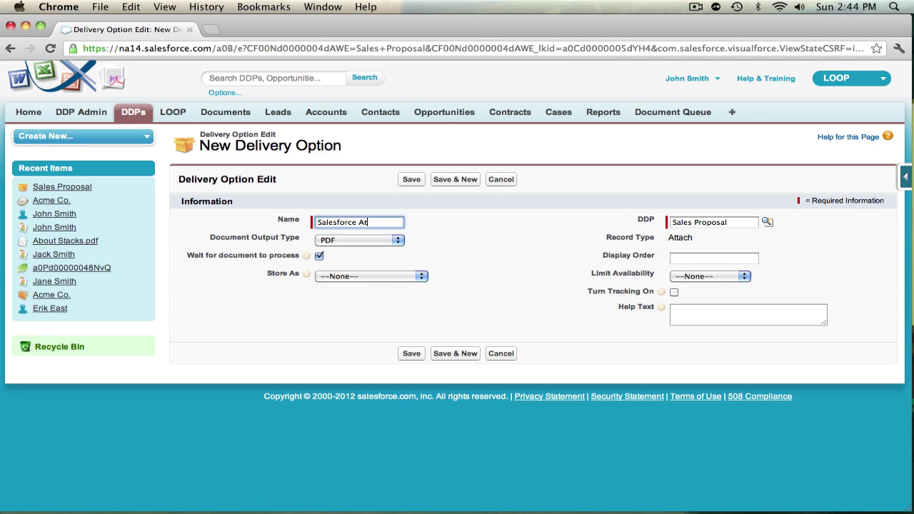
{"action": "left_click", "coordinate": [366, 241]}
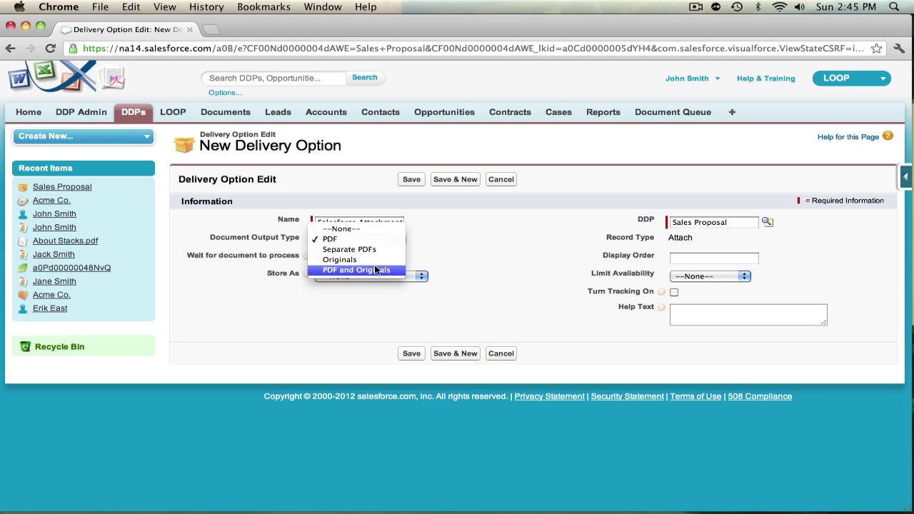
{"action": "left_click", "coordinate": [548, 242]}
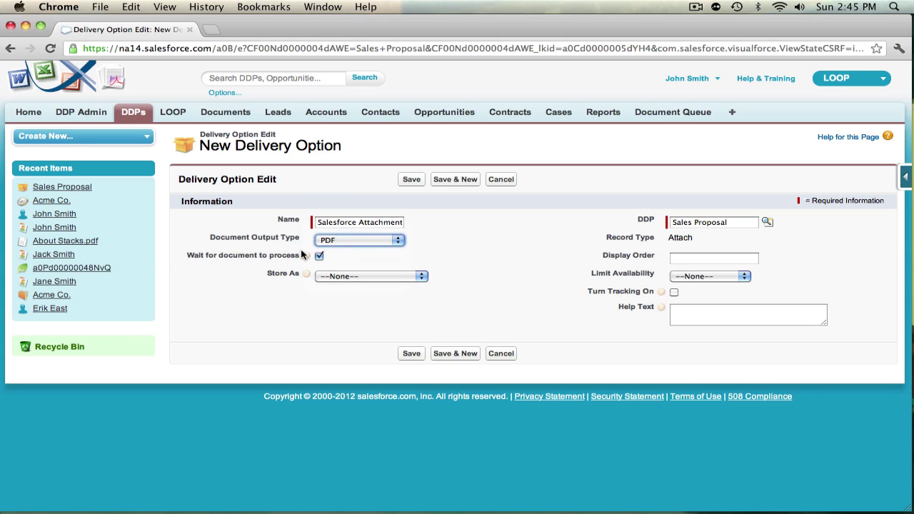
{"action": "mouse_move", "coordinate": [314, 256]}
{"action": "left_click", "coordinate": [365, 280]}
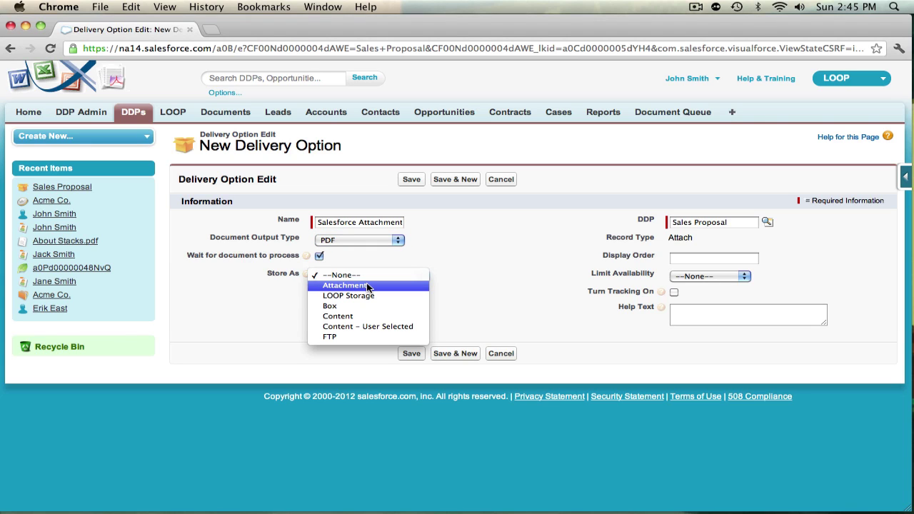
{"action": "left_click", "coordinate": [361, 285]}
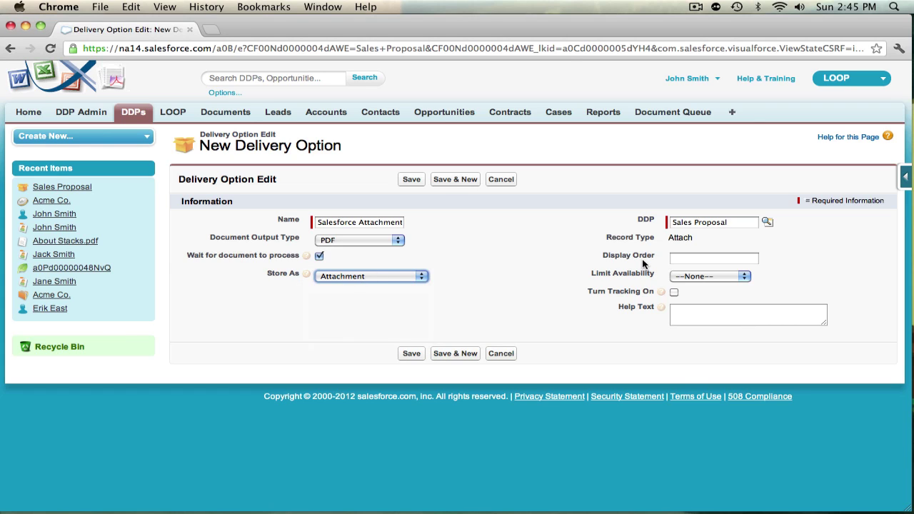
Set display order 5, keep Limit Availability at --None--, and save the delivery option
{"action": "left_click", "coordinate": [717, 260]}
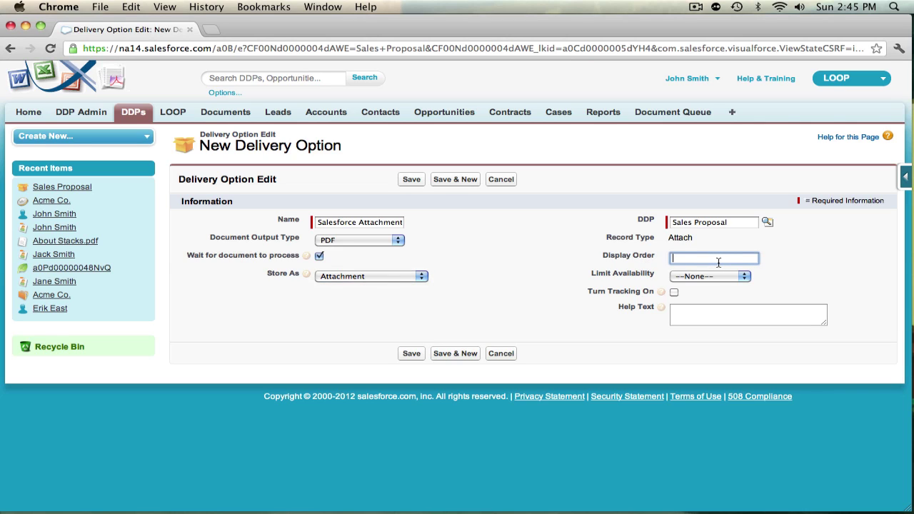
{"action": "type", "text": "5"}
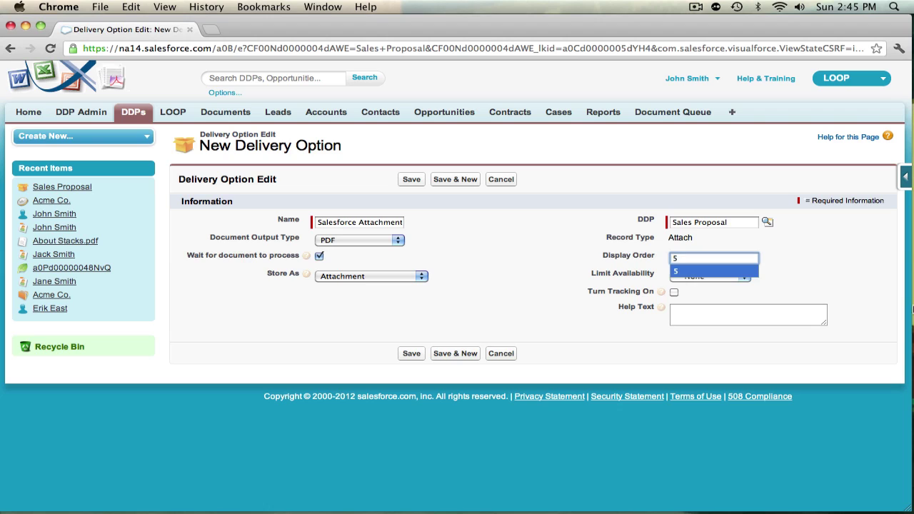
{"action": "left_click", "coordinate": [761, 281]}
{"action": "left_click", "coordinate": [744, 277]}
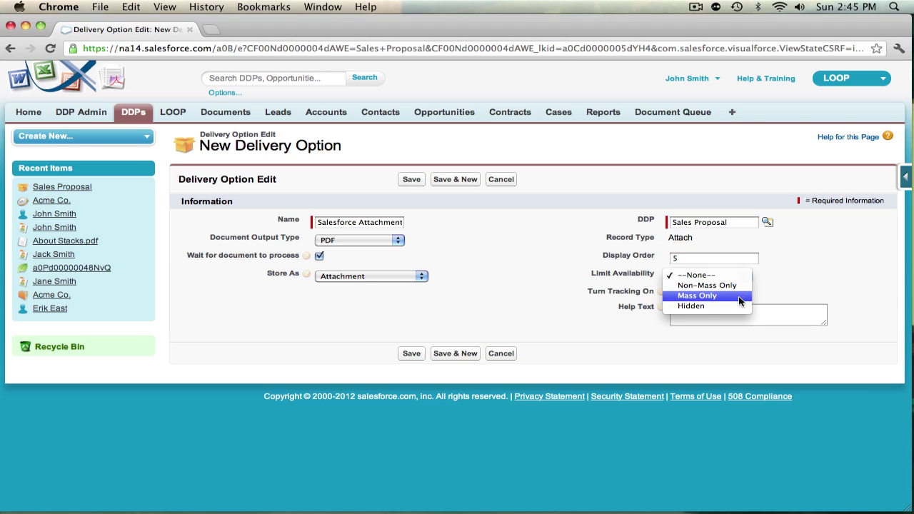
{"action": "left_click", "coordinate": [800, 276]}
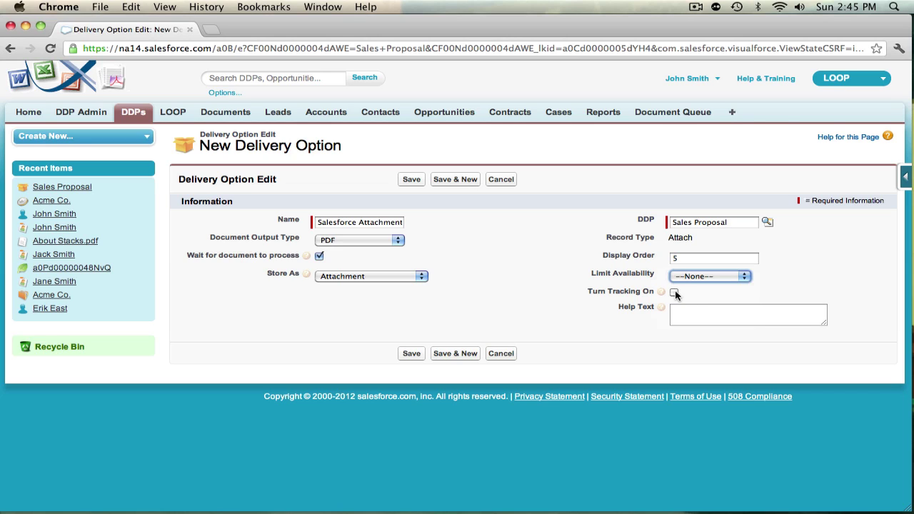
{"action": "left_click", "coordinate": [680, 312]}
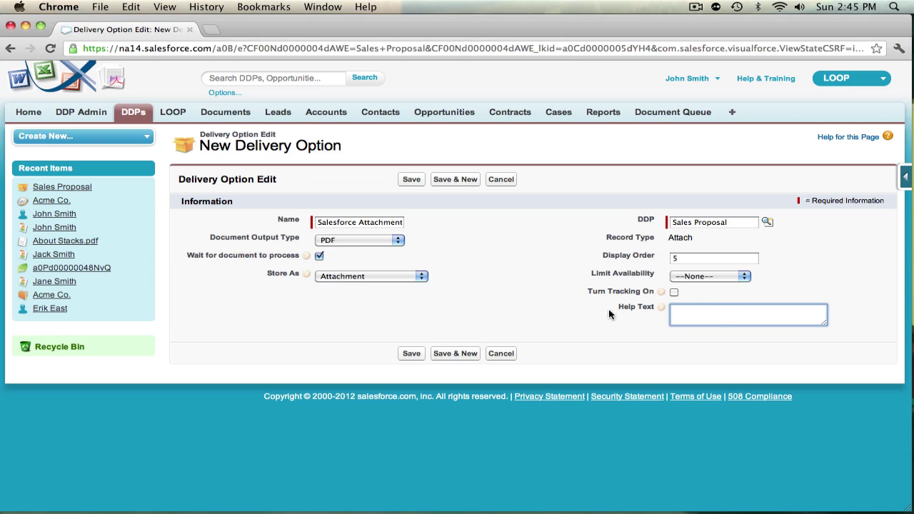
{"action": "left_click", "coordinate": [418, 352]}
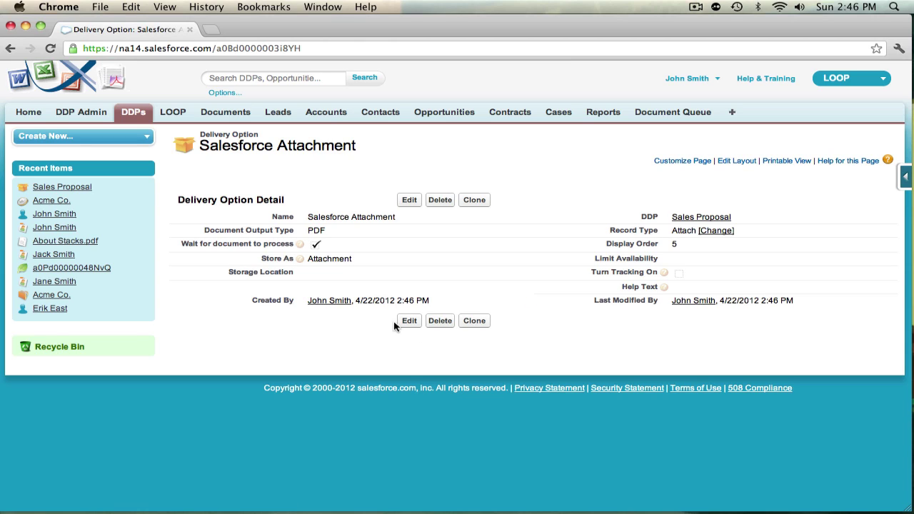
Run the Sales Proposal DDP on Acme Co. with Salesforce Attachment delivery and a selected contact
{"action": "left_click", "coordinate": [69, 203]}
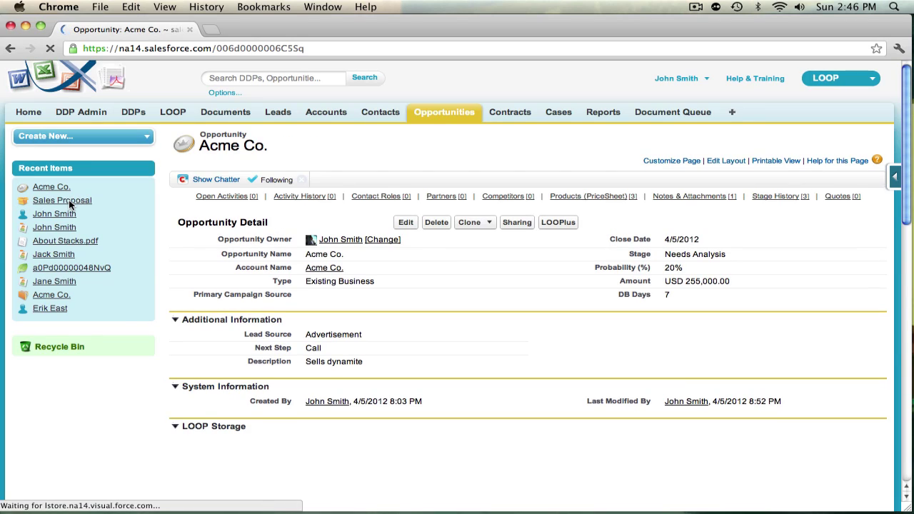
{"action": "left_click", "coordinate": [567, 226]}
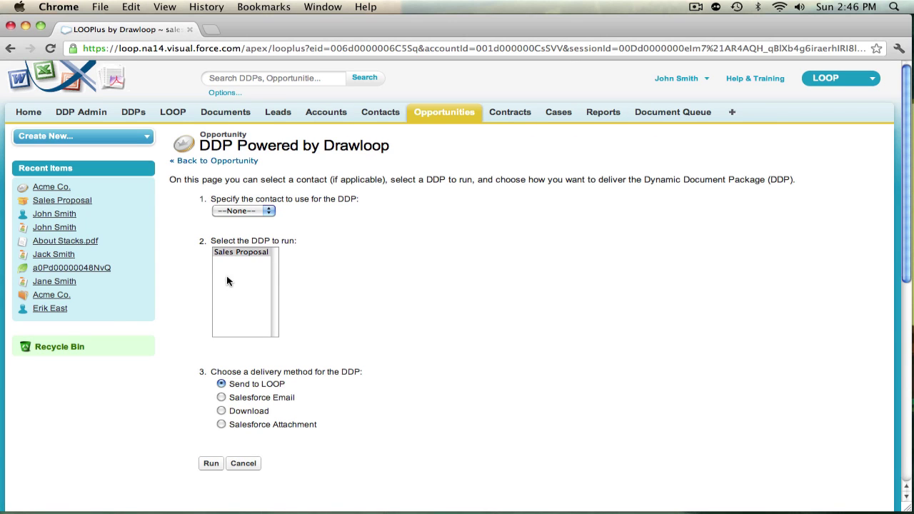
{"action": "left_click", "coordinate": [249, 254]}
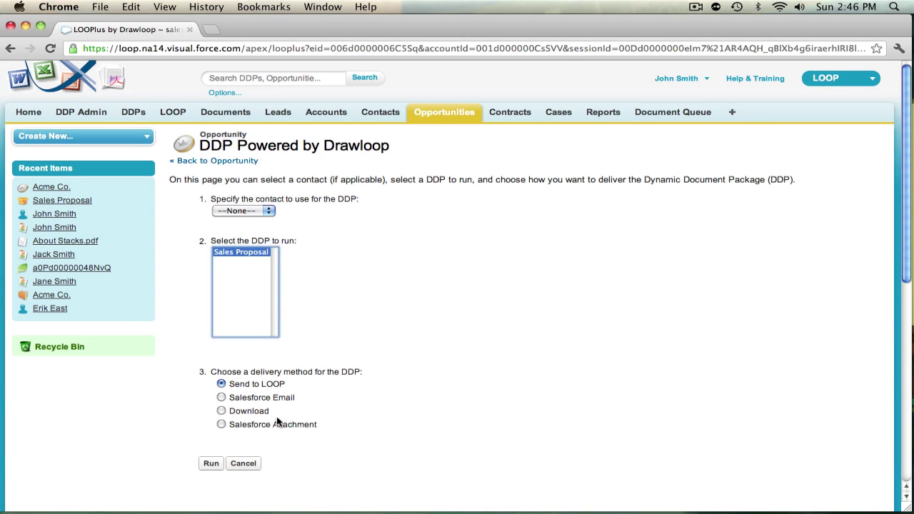
{"action": "left_click", "coordinate": [222, 424]}
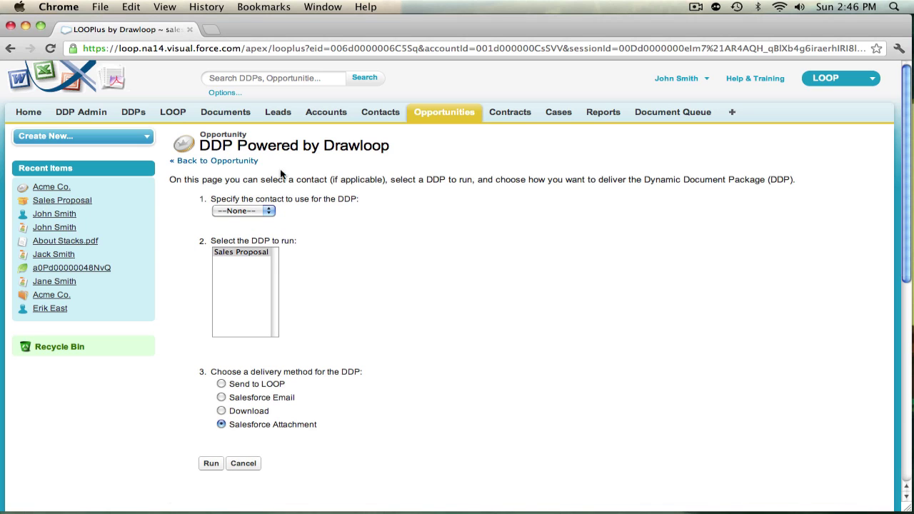
{"action": "left_click", "coordinate": [263, 213]}
{"action": "left_click", "coordinate": [263, 222]}
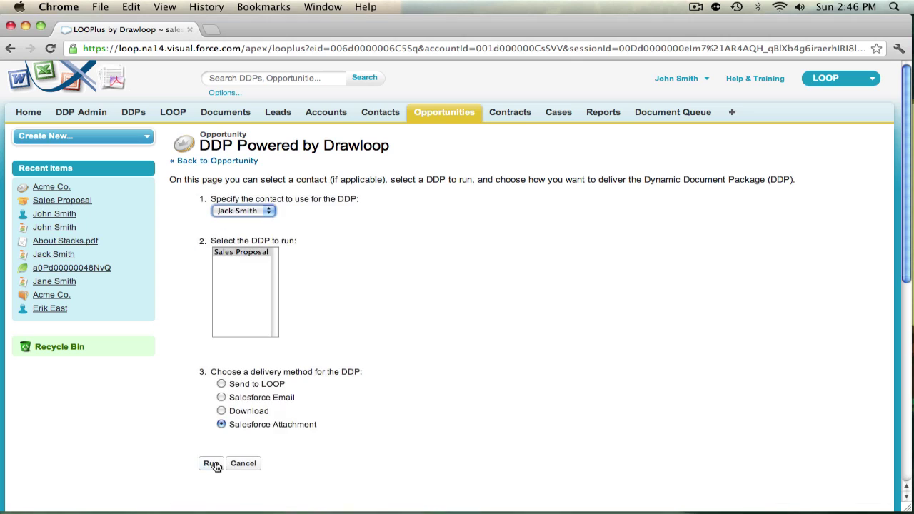
{"action": "left_click", "coordinate": [212, 463]}
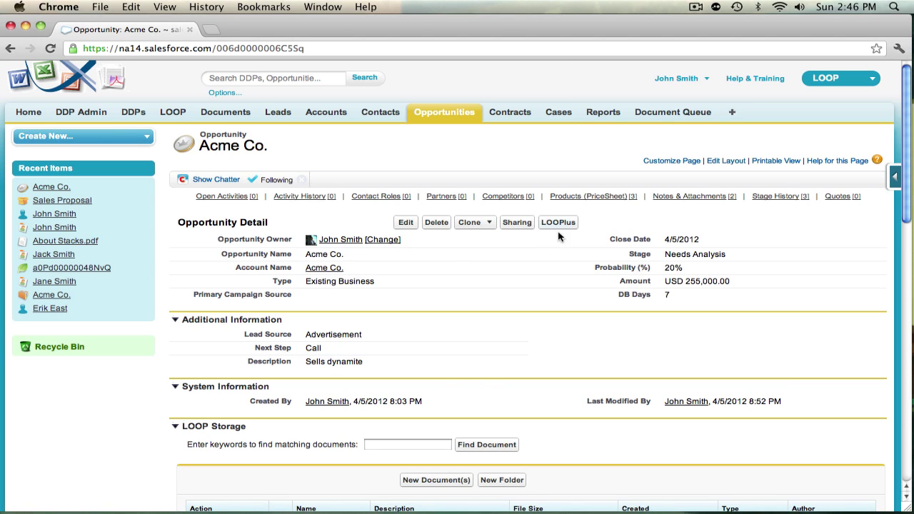
Scroll to Notes & Attachments and highlight the new 'Proposal for Acme Co.pdf' entry
{"action": "scroll", "coordinate": [499, 339], "scroll_direction": "down", "scroll_amount": 5}
{"action": "scroll", "coordinate": [500, 340], "scroll_direction": "down", "scroll_amount": 4}
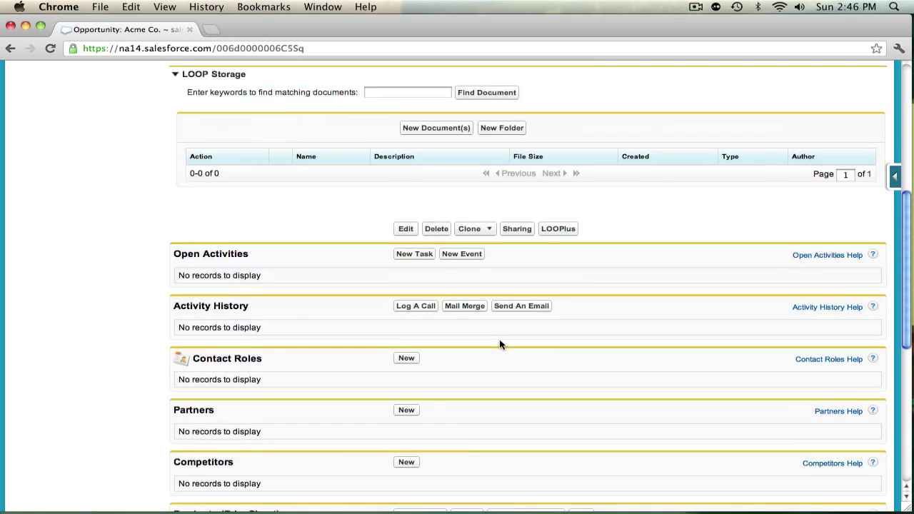
{"action": "scroll", "coordinate": [423, 377], "scroll_direction": "down", "scroll_amount": 1}
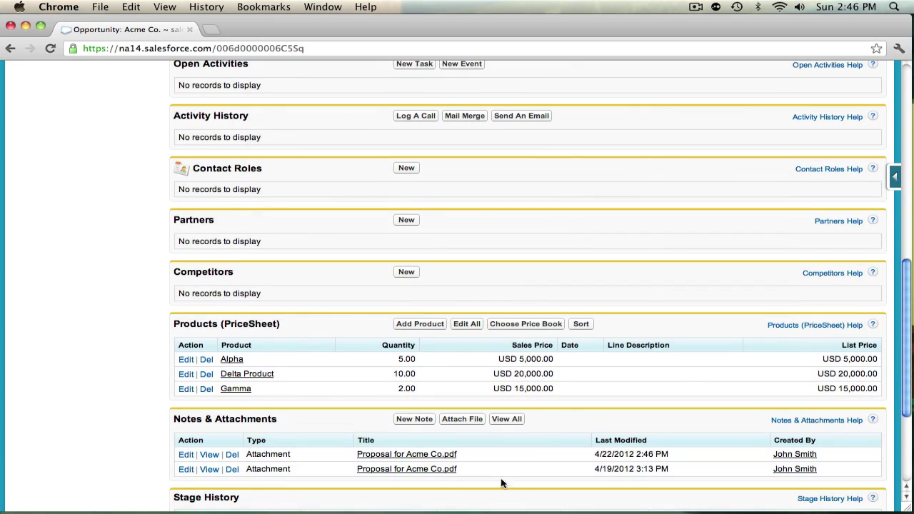
{"action": "left_click_drag", "start_coordinate": [363, 452], "coordinate": [494, 452]}
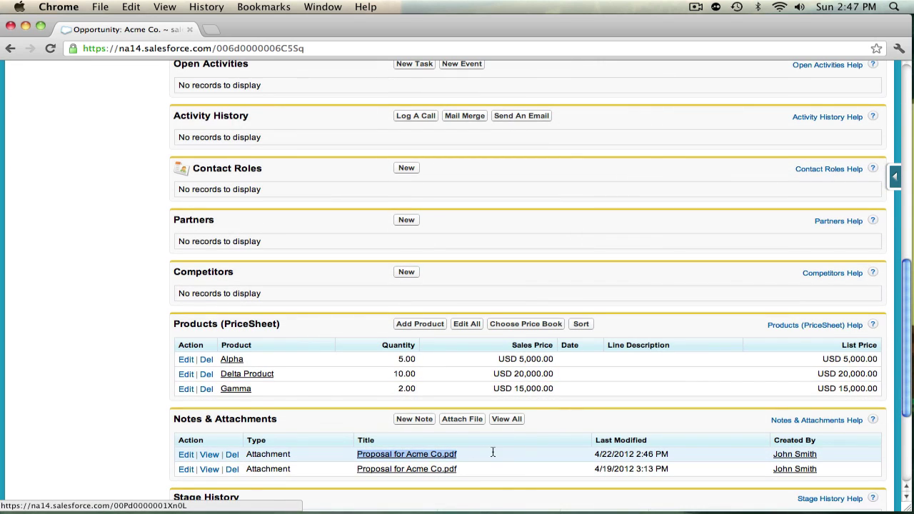